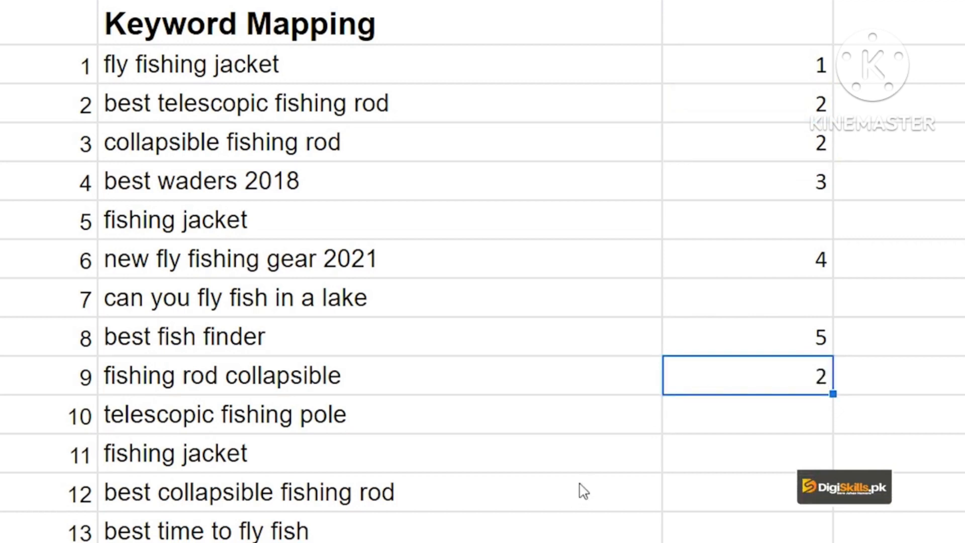
Step: Search Google for the listed keyword "telescopic fishing pole" and examine which kinds of pages rank for it
{"action": "left_click", "coordinate": [371, 428]}
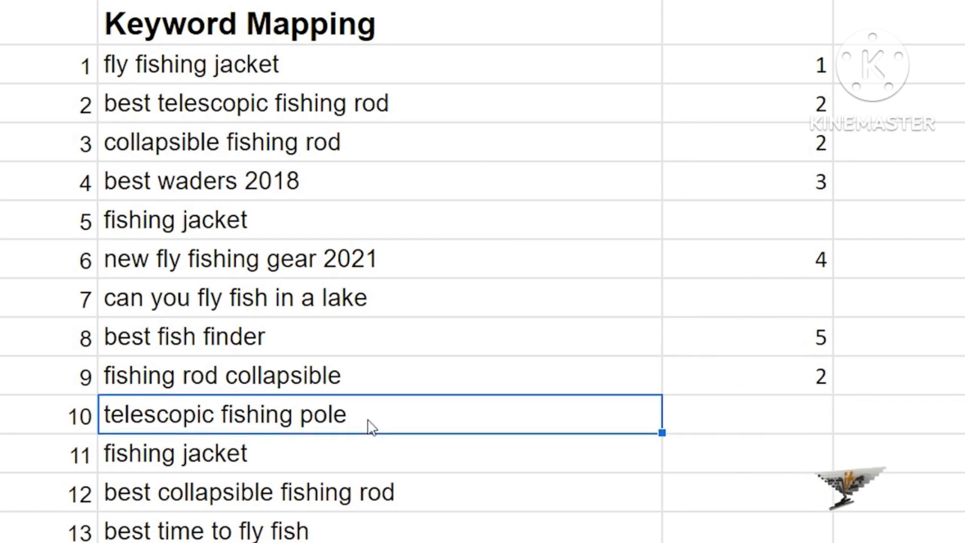
{"action": "key", "text": "ctrl+c"}
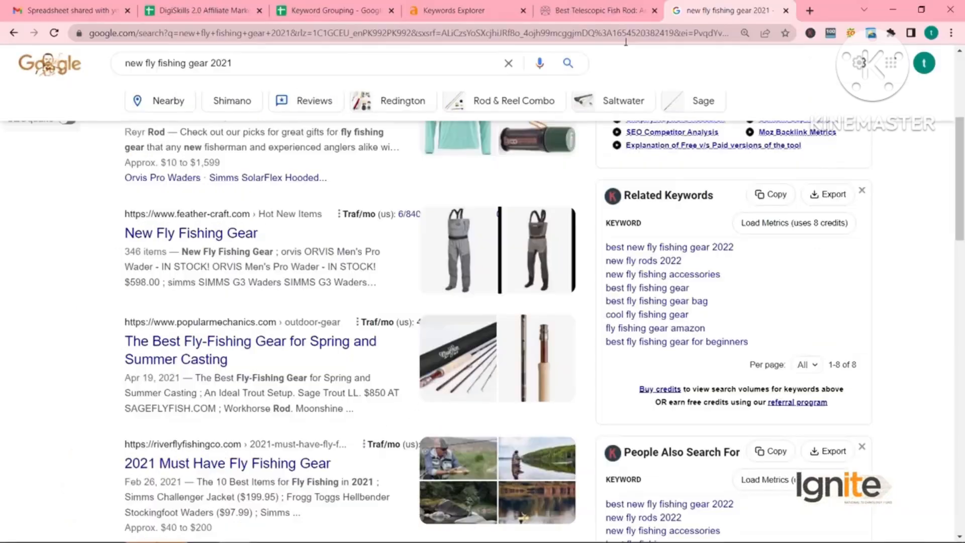
{"action": "left_click", "coordinate": [252, 64]}
{"action": "key", "text": "ctrl+a"}
{"action": "key", "text": "ctrl+v"}
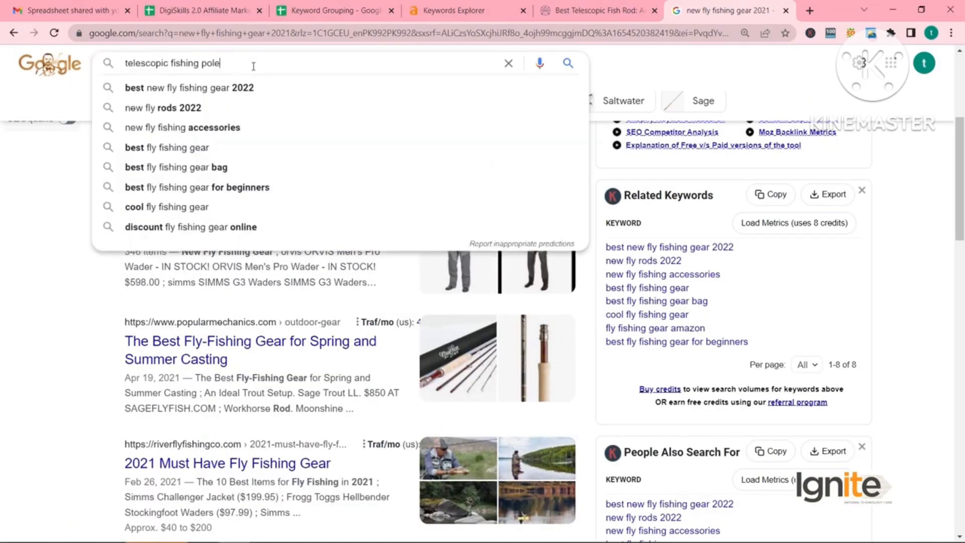
{"action": "key", "text": "Return"}
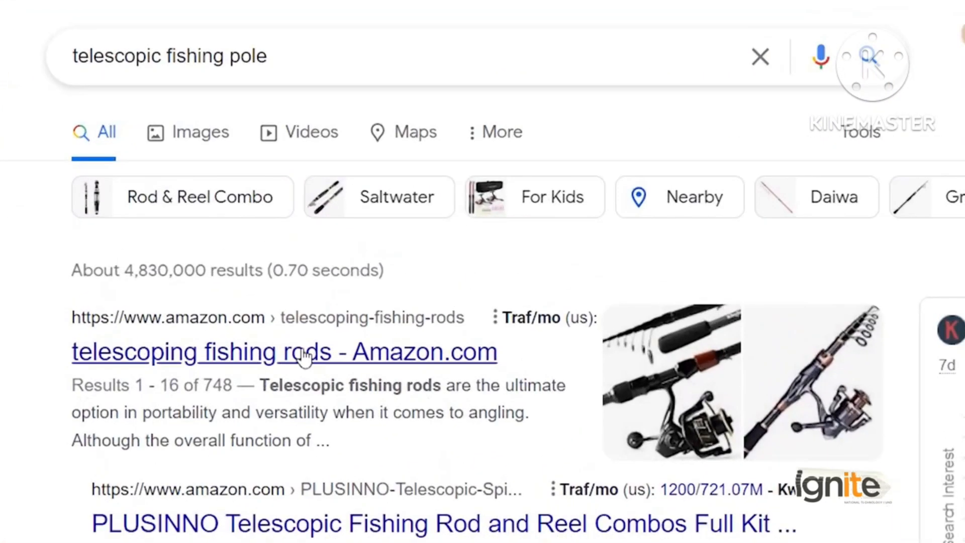
{"action": "scroll", "coordinate": [261, 377], "scroll_direction": "down", "scroll_amount": 2}
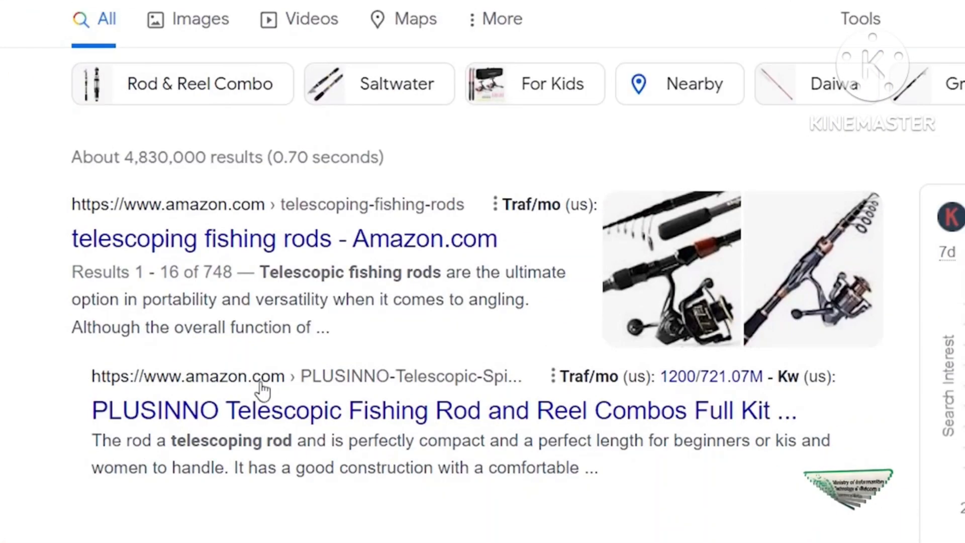
{"action": "scroll", "coordinate": [151, 246], "scroll_direction": "down", "scroll_amount": 2}
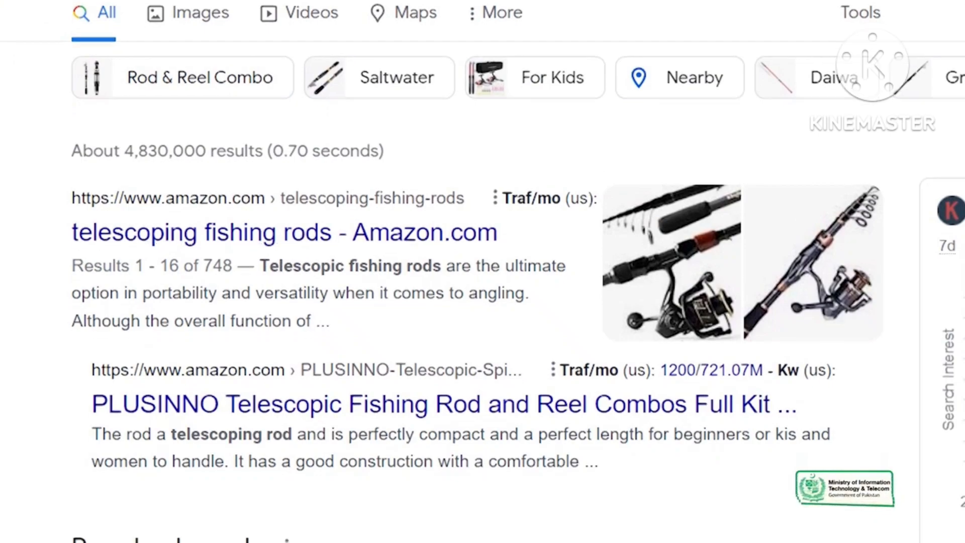
{"action": "scroll", "coordinate": [130, 244], "scroll_direction": "up", "scroll_amount": 3}
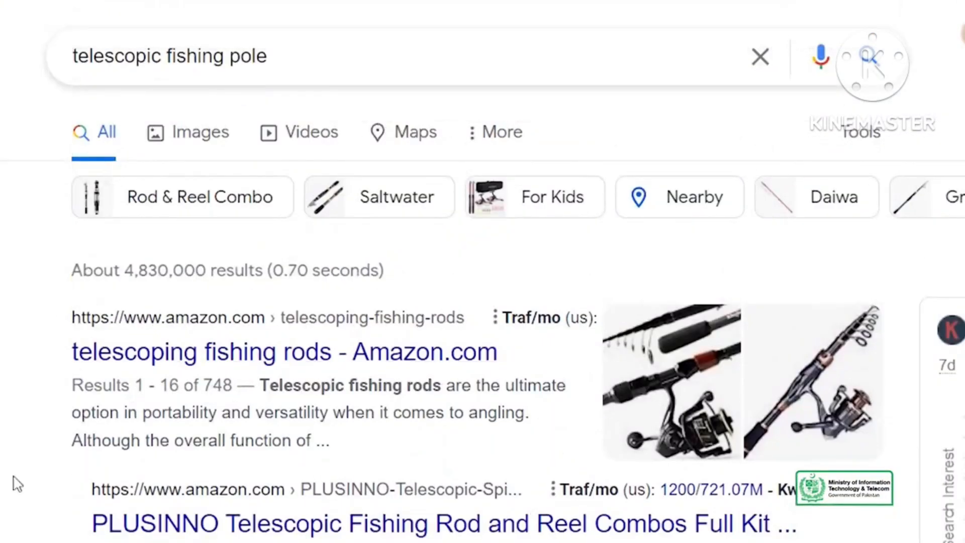
{"action": "scroll", "coordinate": [15, 483], "scroll_direction": "down", "scroll_amount": 6}
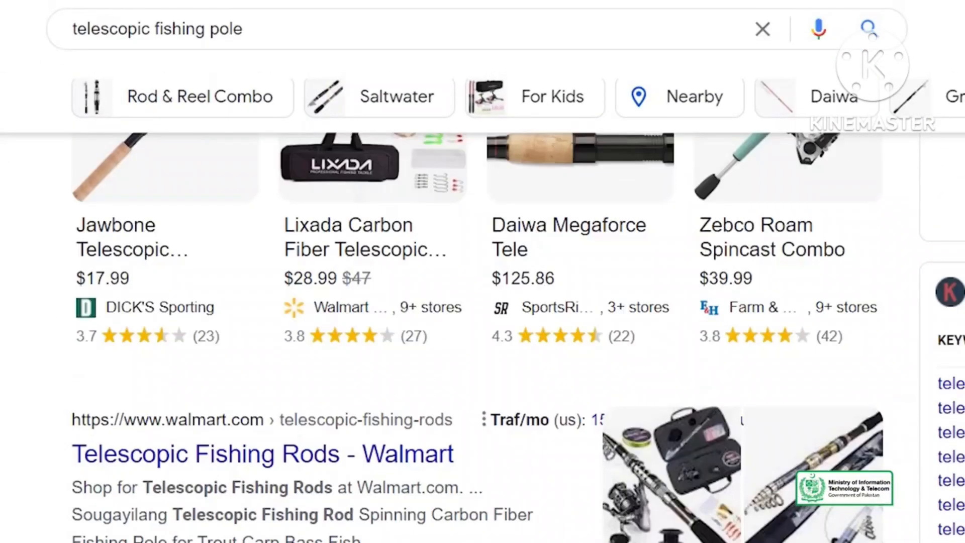
{"action": "scroll", "coordinate": [605, 433], "scroll_direction": "down", "scroll_amount": 7}
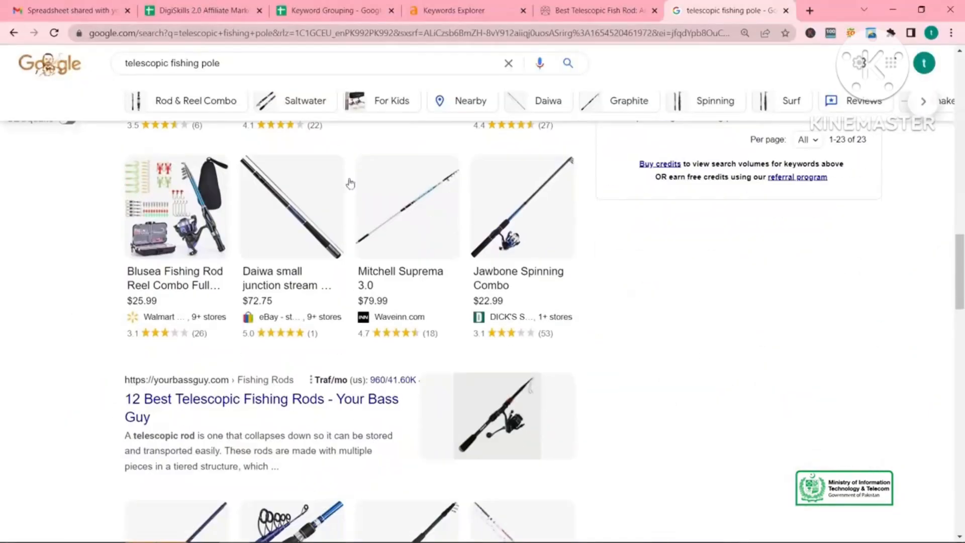
Step: Return to the Keyword Grouping sheet and assign group number 2 to "telescopic fishing pole" in column C
{"action": "left_click", "coordinate": [336, 10]}
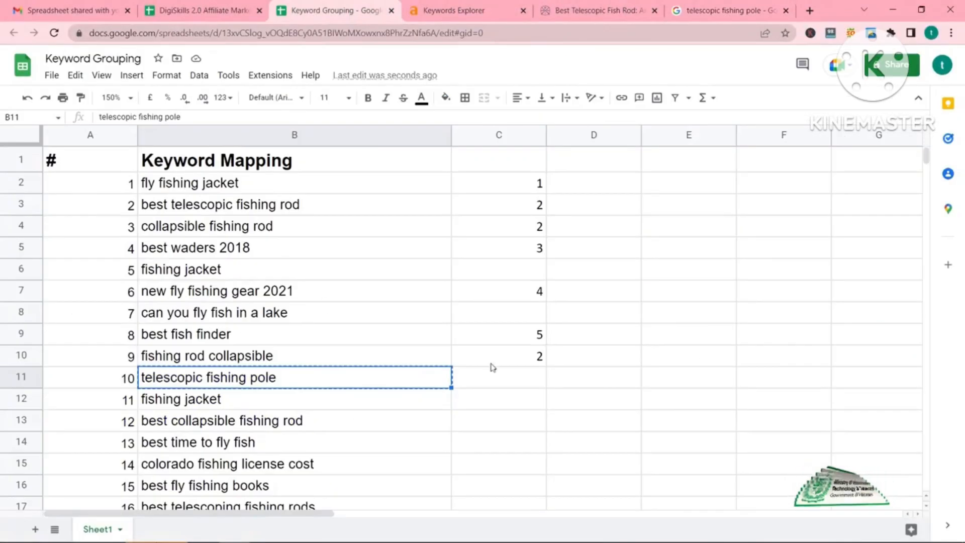
{"action": "left_click", "coordinate": [519, 379]}
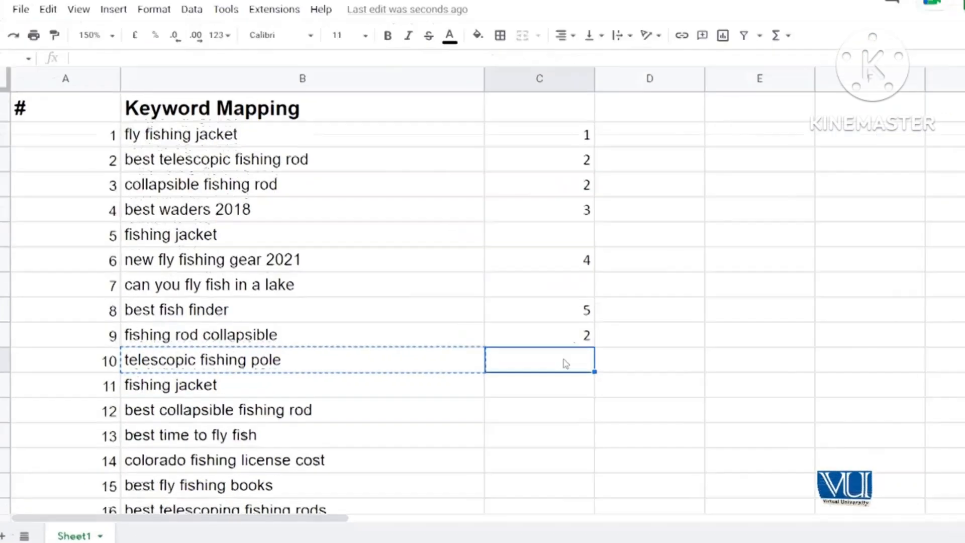
{"action": "type", "text": "2"}
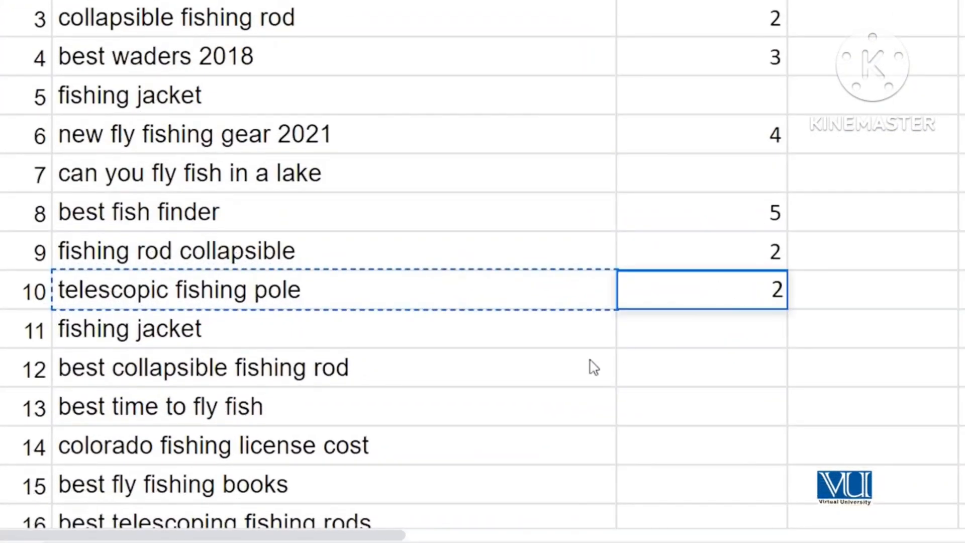
{"action": "key", "text": "Return"}
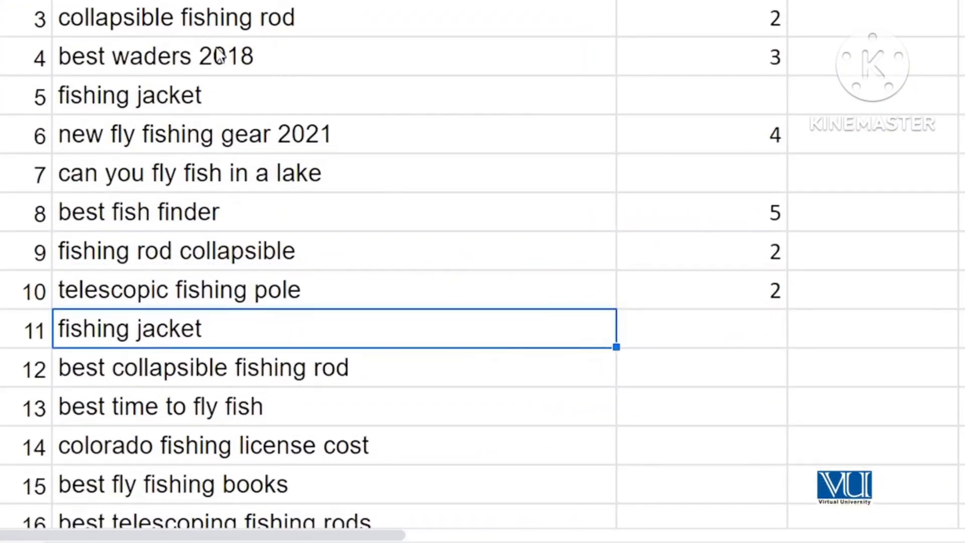
Step: Delete the duplicate keyword "fishing jacket" from entry 11 of the keyword list
{"action": "left_click", "coordinate": [215, 104]}
{"action": "left_click", "coordinate": [415, 335]}
{"action": "scroll", "coordinate": [594, 347], "scroll_direction": "down", "scroll_amount": 2}
{"action": "key", "text": "Delete"}
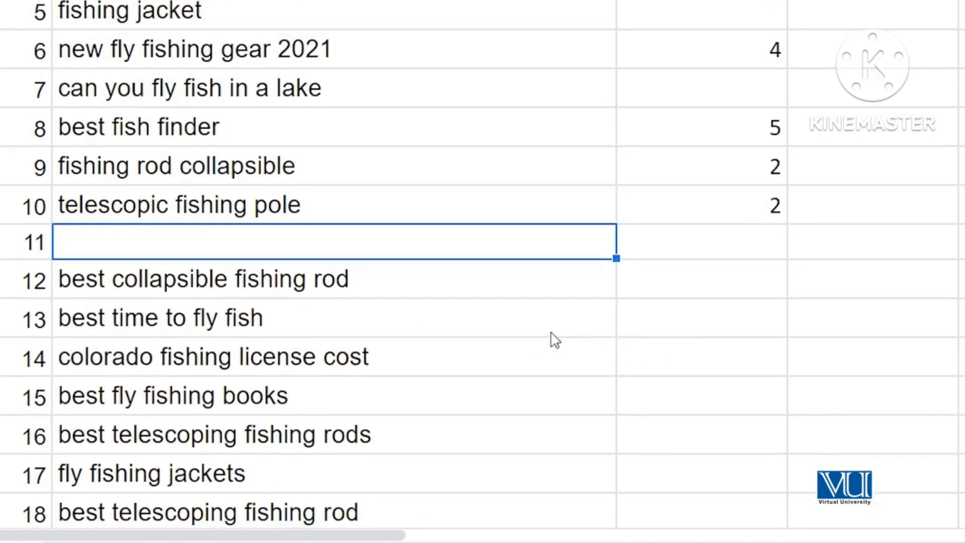
Step: Assign group number 2 to the keyword "best collapsible fishing rod" in column C
{"action": "left_click", "coordinate": [435, 294]}
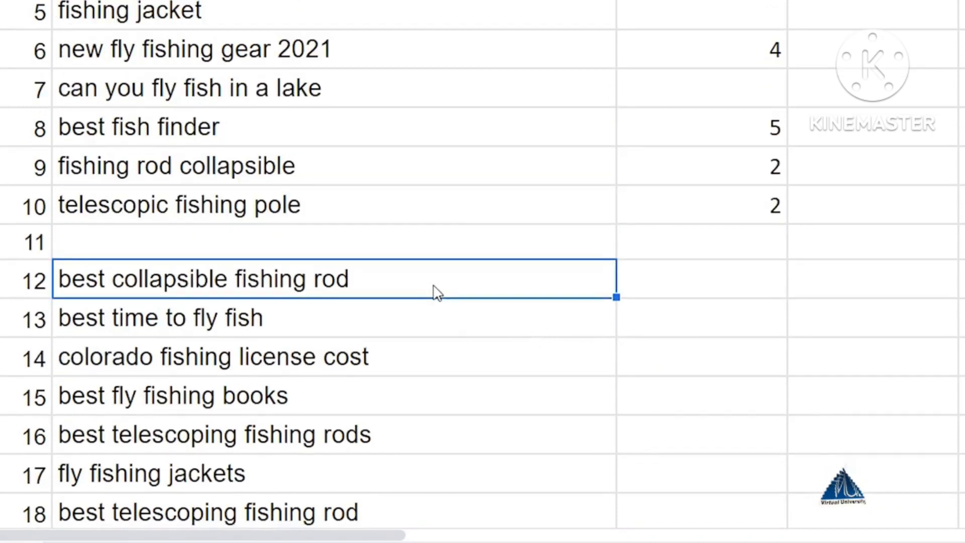
{"action": "left_click", "coordinate": [752, 294]}
{"action": "type", "text": "2"}
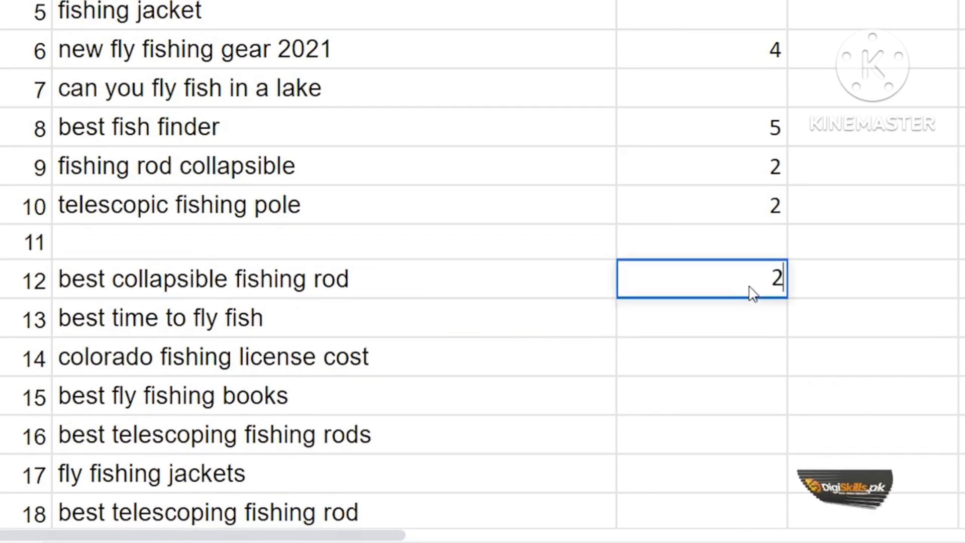
{"action": "left_click", "coordinate": [361, 328]}
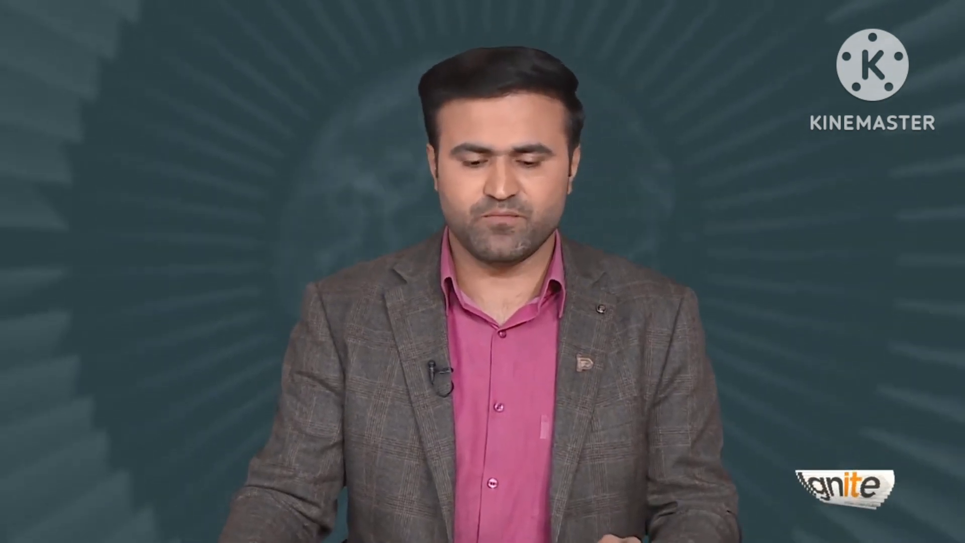
Step: Assign group number 6 to the keyword "colorado fishing license cost" in column C
{"action": "left_click", "coordinate": [409, 372]}
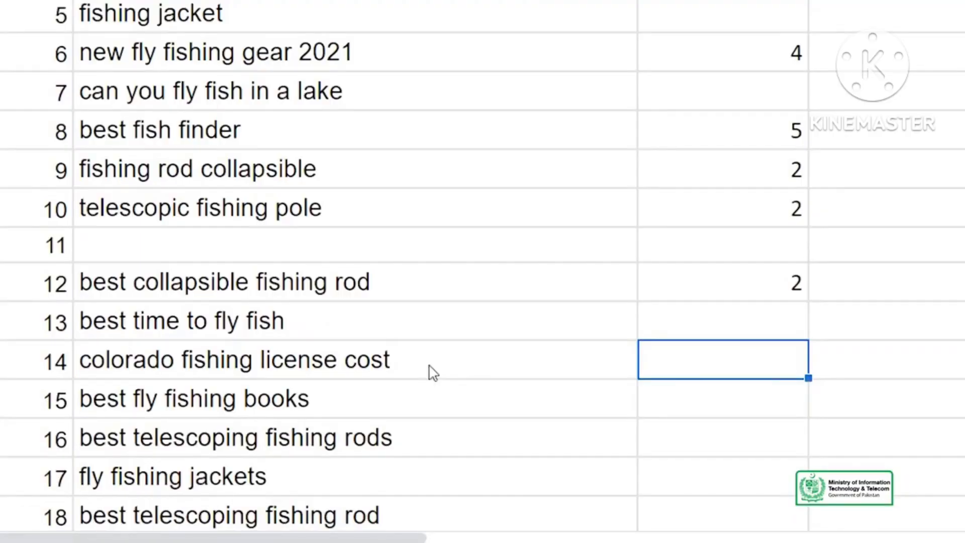
{"action": "left_click", "coordinate": [430, 372]}
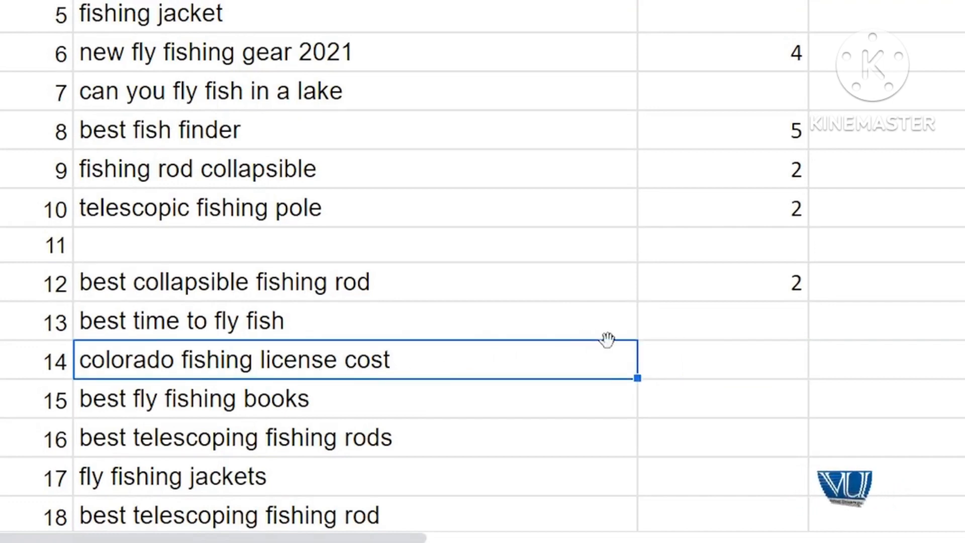
{"action": "left_click", "coordinate": [751, 361]}
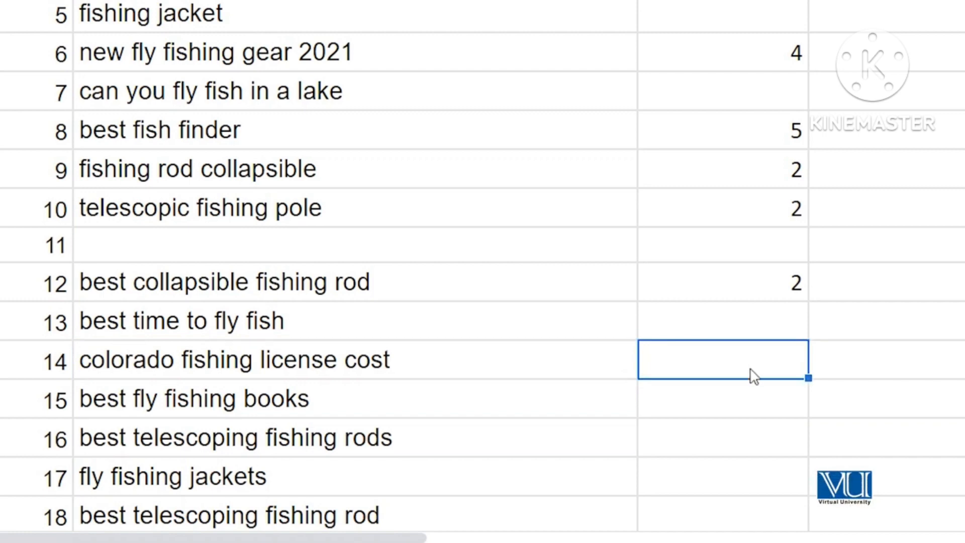
{"action": "type", "text": "6"}
Step: Assign group number 7 to "best fly fishing books" and group number 2 to "best telescoping fishing rods"
{"action": "left_click", "coordinate": [757, 410]}
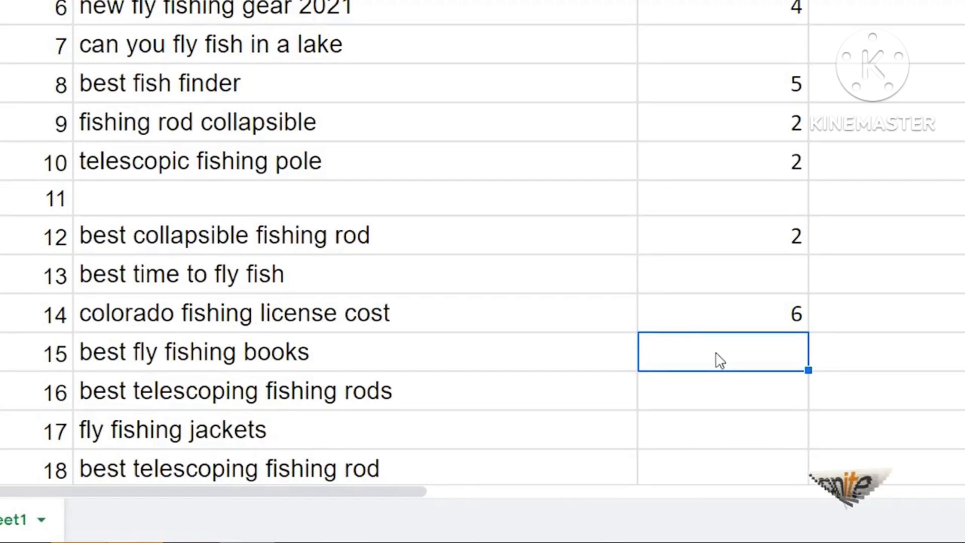
{"action": "scroll", "coordinate": [717, 360], "scroll_direction": "down", "scroll_amount": 2}
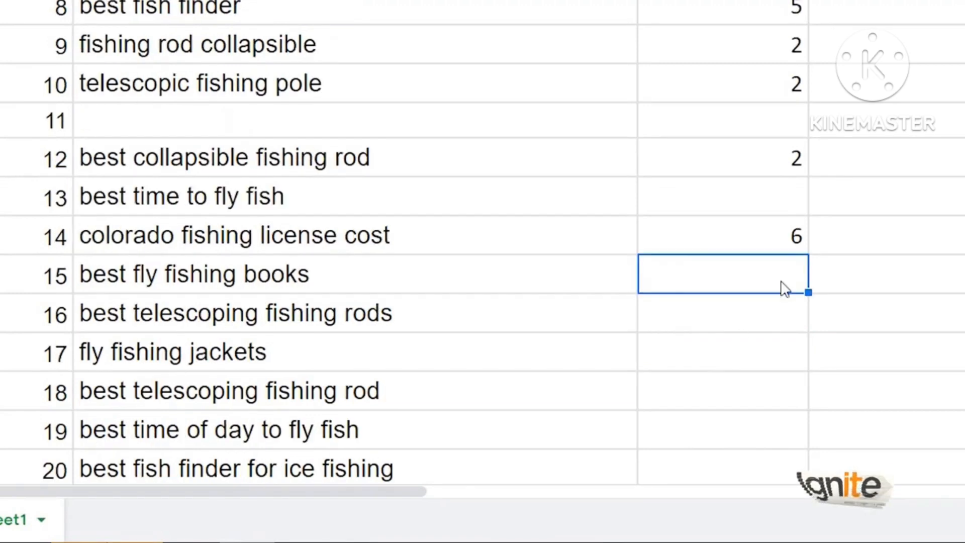
{"action": "type", "text": "7"}
{"action": "key", "text": "Return"}
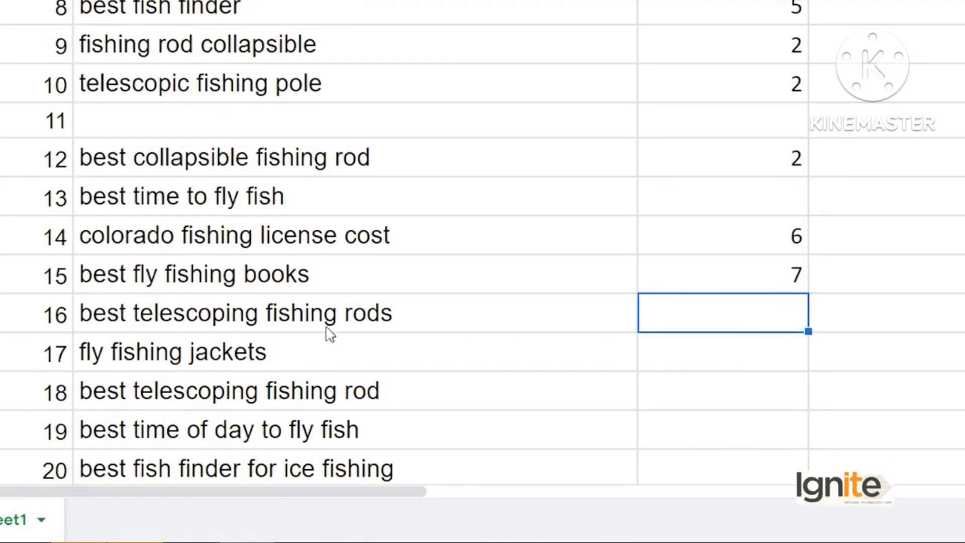
{"action": "type", "text": "2"}
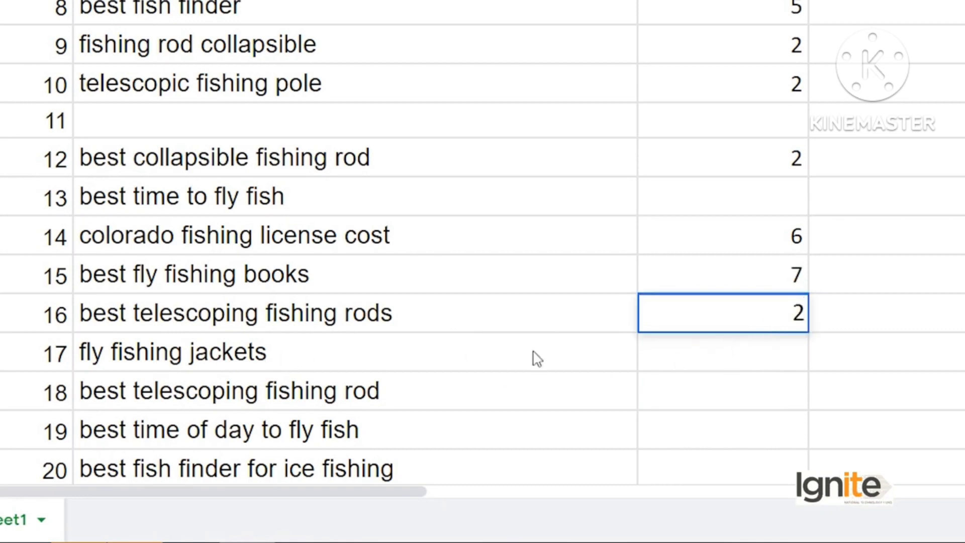
{"action": "key", "text": "Return"}
Step: Assign group number 2 to entry 18, "best telescoping fishing rod", in column C
{"action": "left_click", "coordinate": [473, 387]}
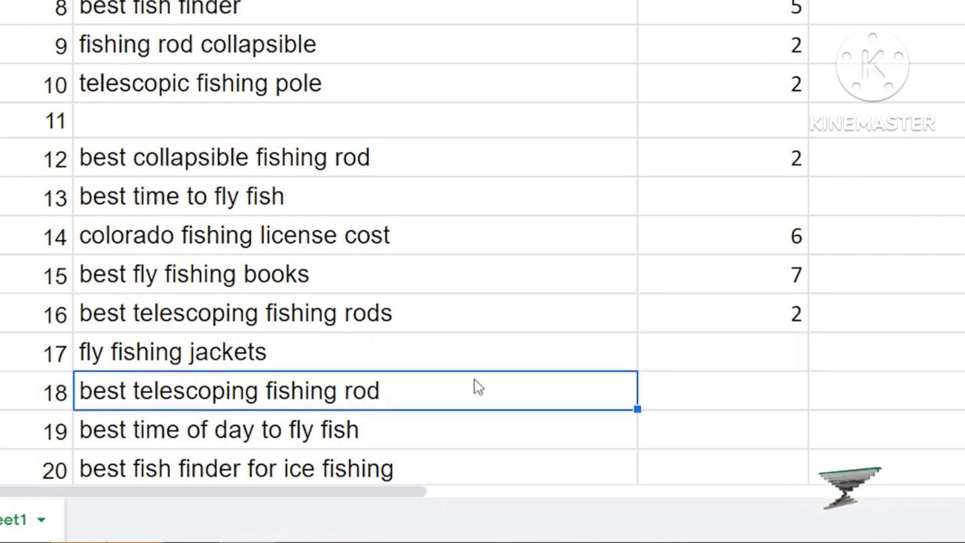
{"action": "scroll", "coordinate": [676, 407], "scroll_direction": "down", "scroll_amount": 1}
{"action": "left_click", "coordinate": [738, 318]}
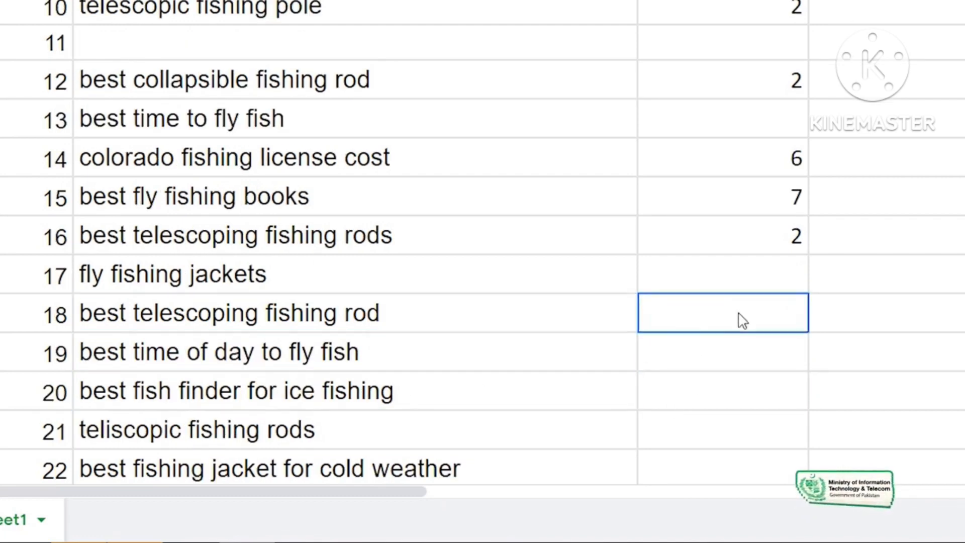
{"action": "type", "text": "2"}
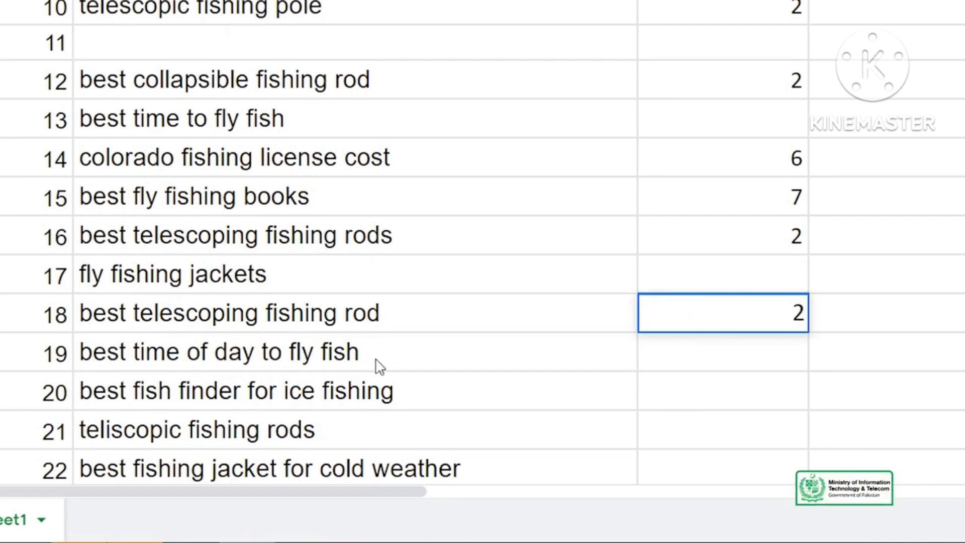
{"action": "key", "text": "Return"}
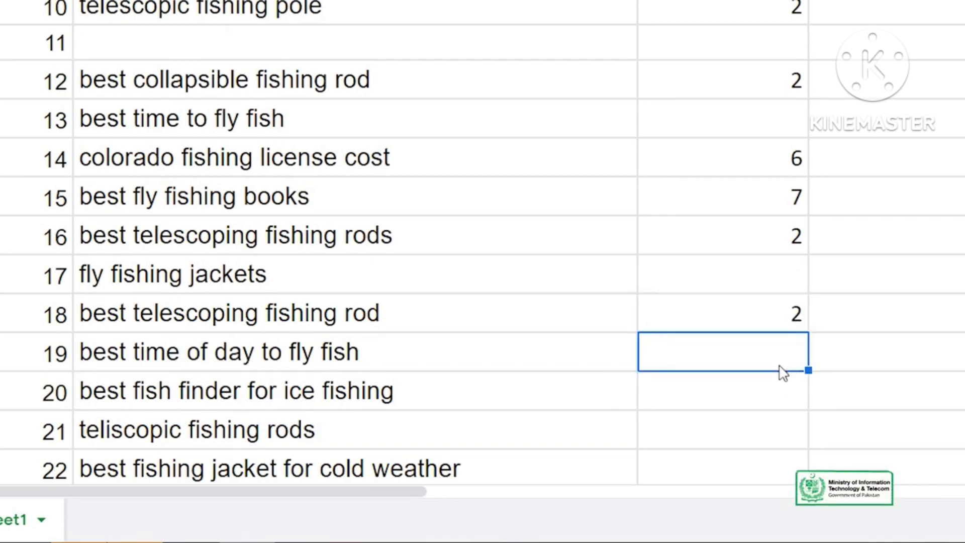
Step: Search Google for the sheet's keyword "best fish finder under $200" and examine the titles of the ranking pages
{"action": "scroll", "coordinate": [721, 382], "scroll_direction": "down", "scroll_amount": 1}
{"action": "scroll", "coordinate": [633, 381], "scroll_direction": "down", "scroll_amount": 1}
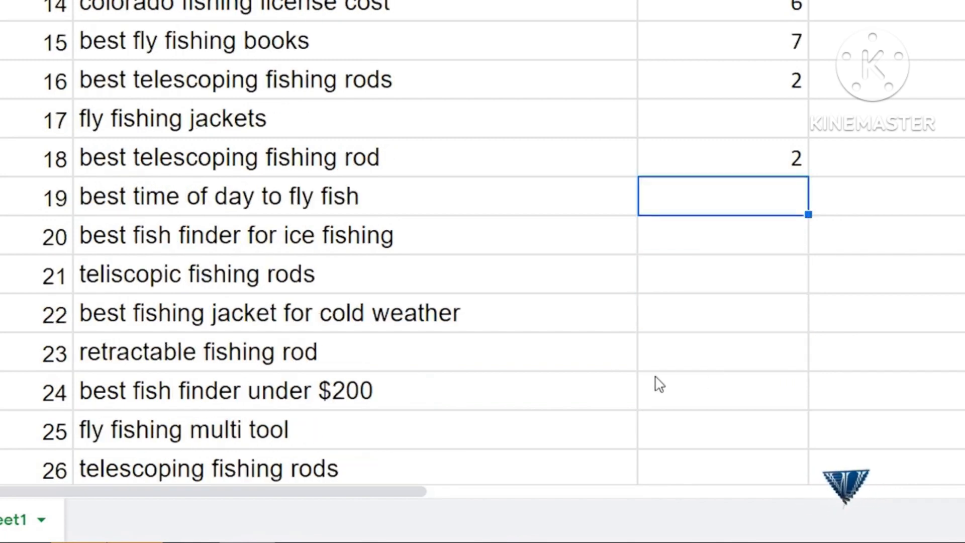
{"action": "left_click", "coordinate": [224, 399]}
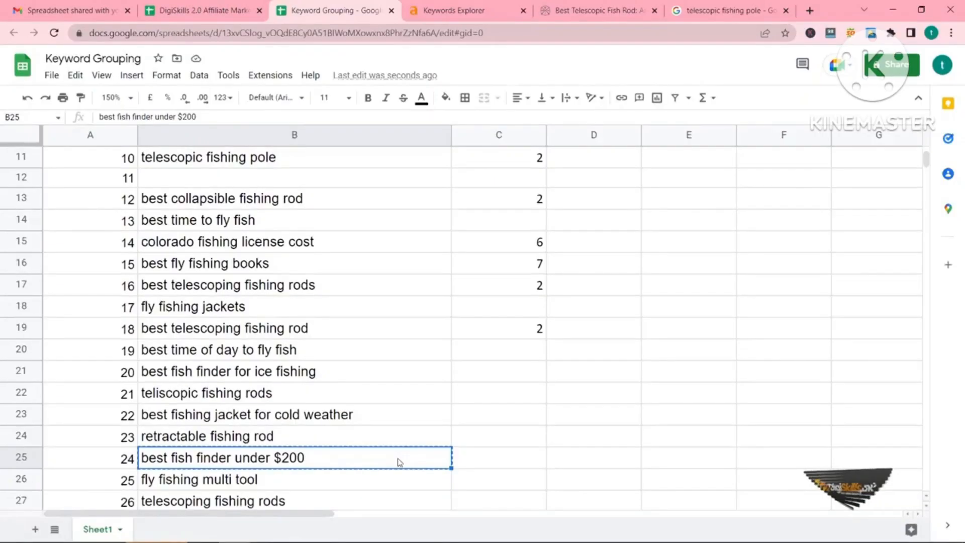
{"action": "left_click", "coordinate": [671, 9]}
{"action": "left_click", "coordinate": [298, 65]}
{"action": "key", "text": "ctrl+a"}
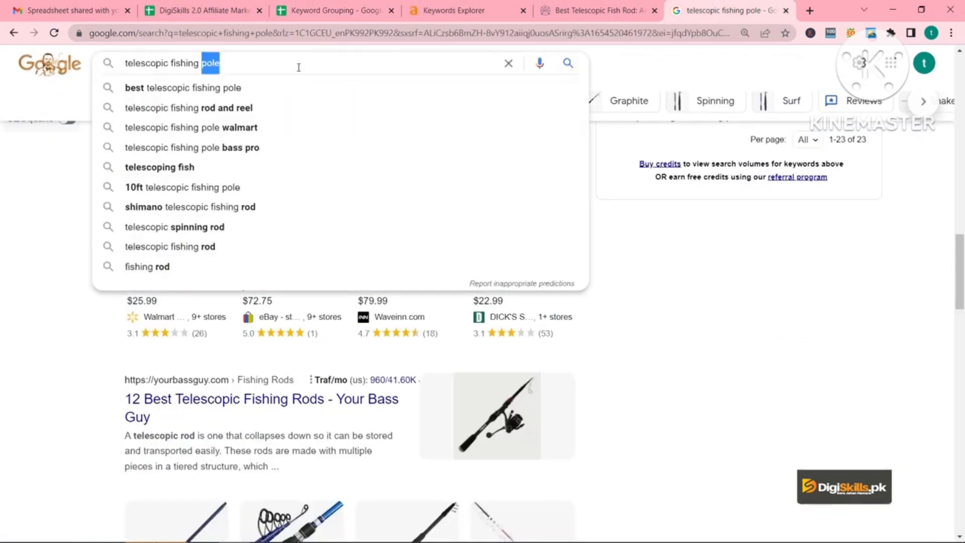
{"action": "type", "text": "best fish finder under $200"}
{"action": "key", "text": "Return"}
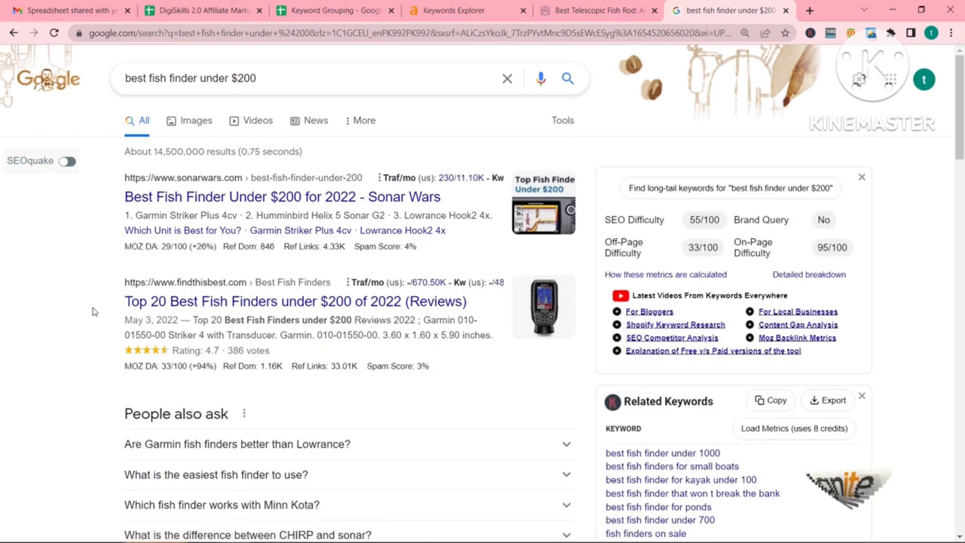
{"action": "scroll", "coordinate": [93, 312], "scroll_direction": "down", "scroll_amount": 4}
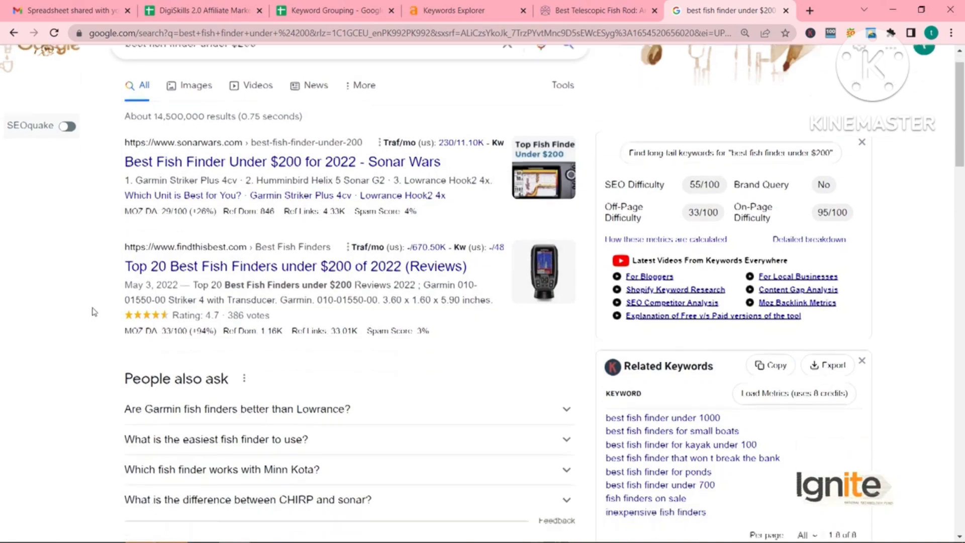
{"action": "scroll", "coordinate": [94, 312], "scroll_direction": "up", "scroll_amount": 4}
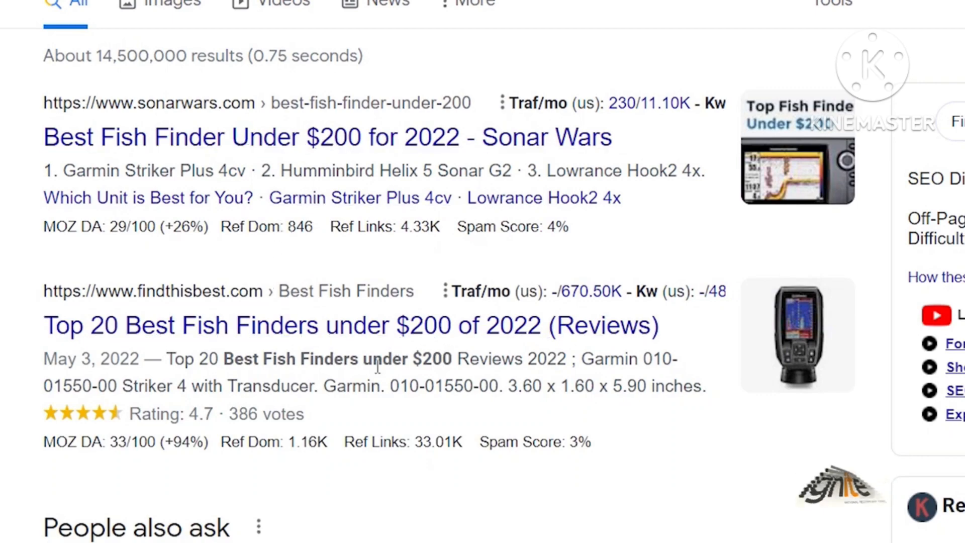
{"action": "scroll", "coordinate": [377, 366], "scroll_direction": "down", "scroll_amount": 15}
{"action": "scroll", "coordinate": [273, 366], "scroll_direction": "down", "scroll_amount": 2}
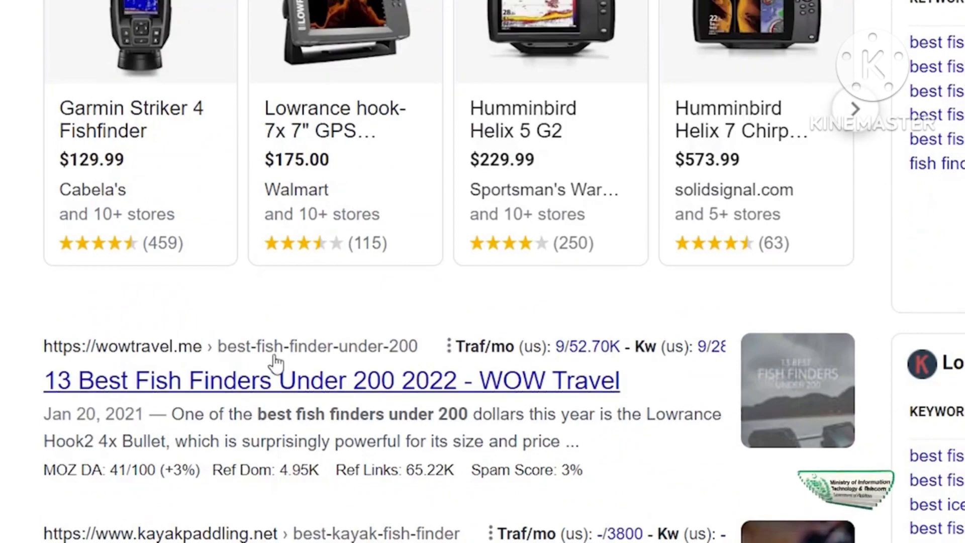
{"action": "scroll", "coordinate": [21, 258], "scroll_direction": "up", "scroll_amount": 15}
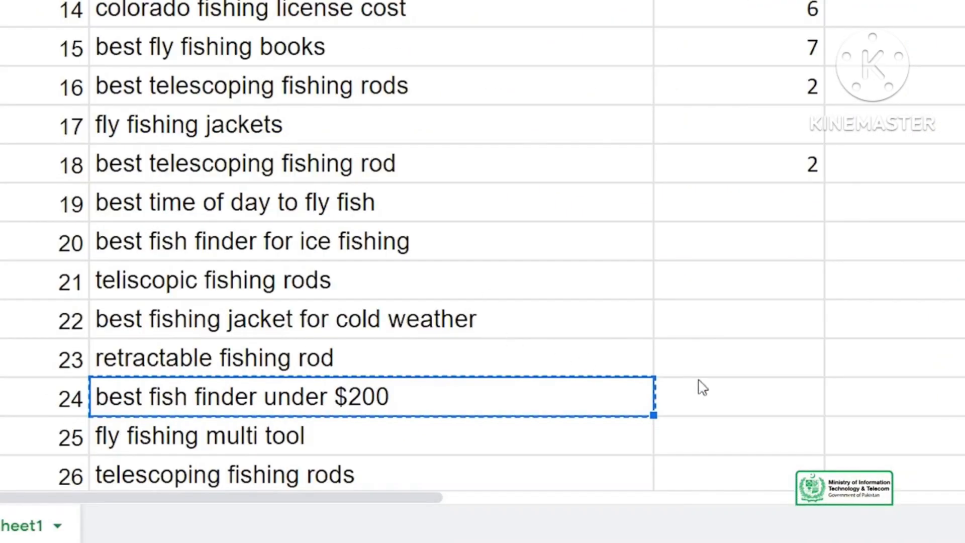
Step: Assign group number 8 to the keyword "best fish finder under $200" in column C
{"action": "left_click", "coordinate": [729, 397]}
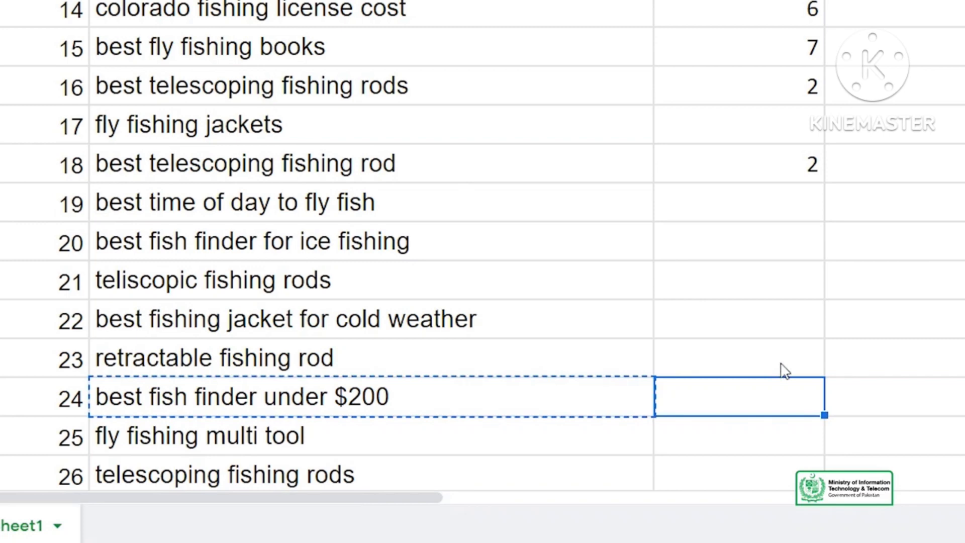
{"action": "type", "text": "8"}
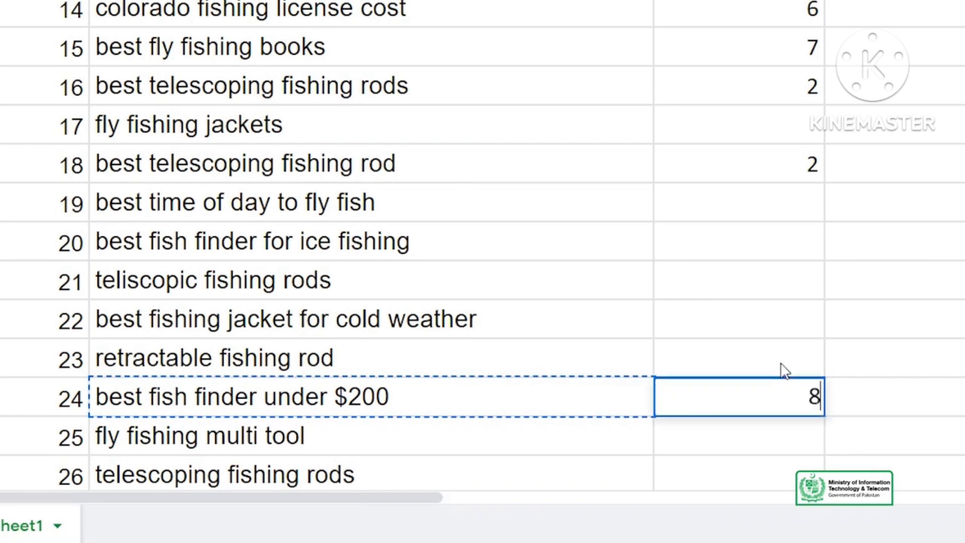
{"action": "left_click", "coordinate": [336, 412]}
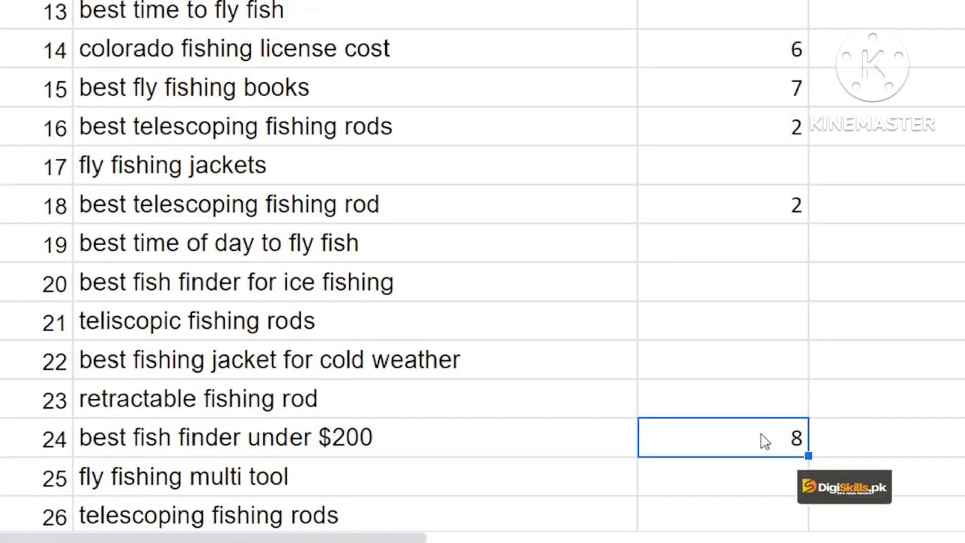
Step: Look through the remaining ungrouped keywords from "fly fishing multi tool" down to the last entry, "reeling fishing"
{"action": "scroll", "coordinate": [730, 447], "scroll_direction": "down", "scroll_amount": 3}
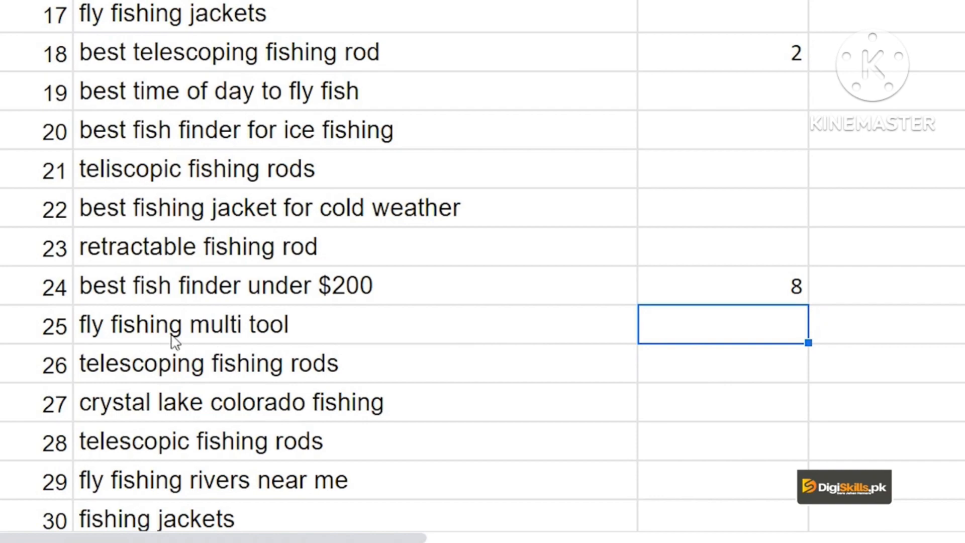
{"action": "left_click", "coordinate": [381, 335]}
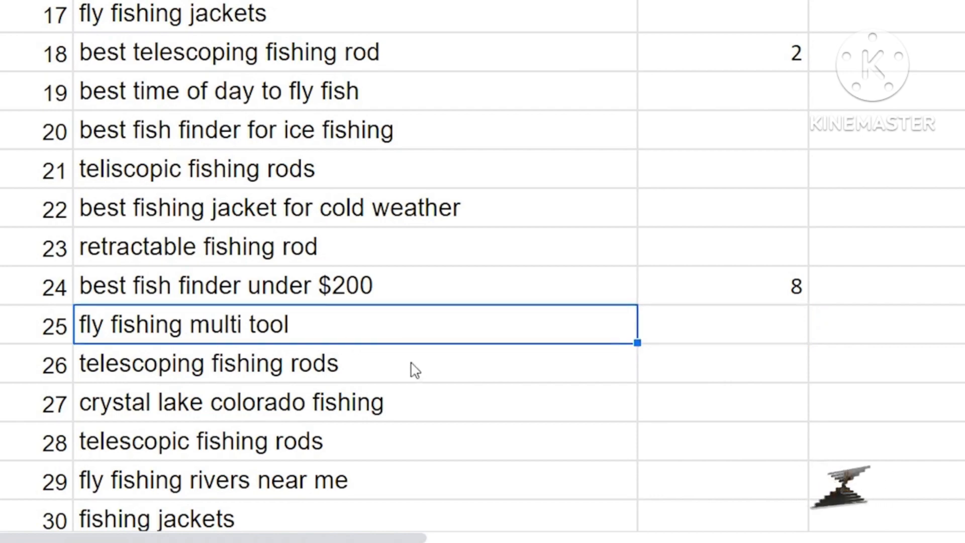
{"action": "scroll", "coordinate": [482, 378], "scroll_direction": "down", "scroll_amount": 10}
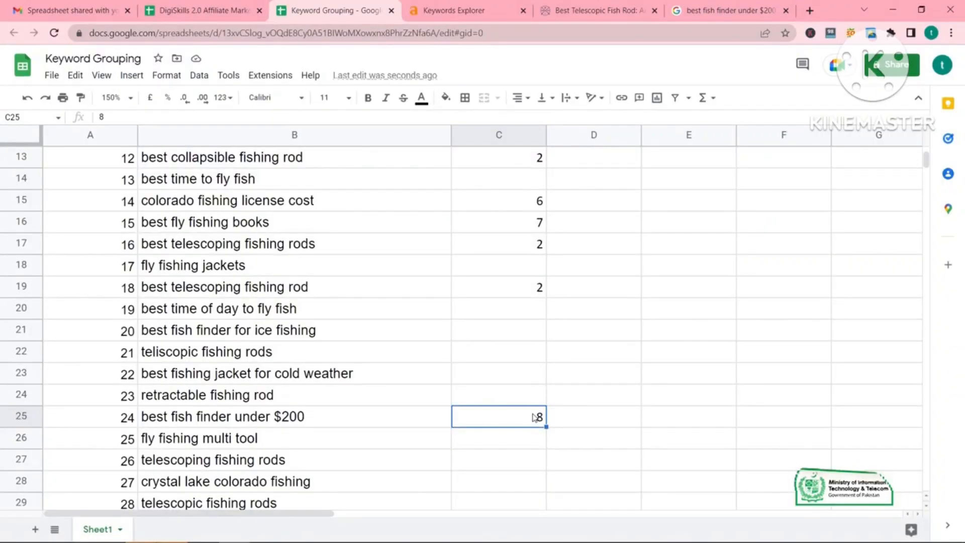
{"action": "scroll", "coordinate": [355, 459], "scroll_direction": "down", "scroll_amount": 15}
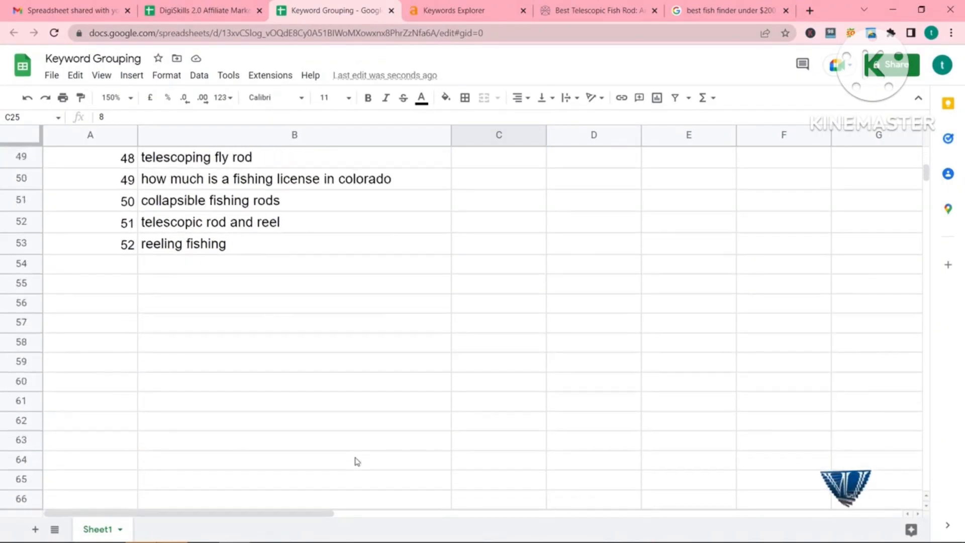
{"action": "scroll", "coordinate": [311, 377], "scroll_direction": "up", "scroll_amount": 3}
{"action": "left_click", "coordinate": [294, 381]}
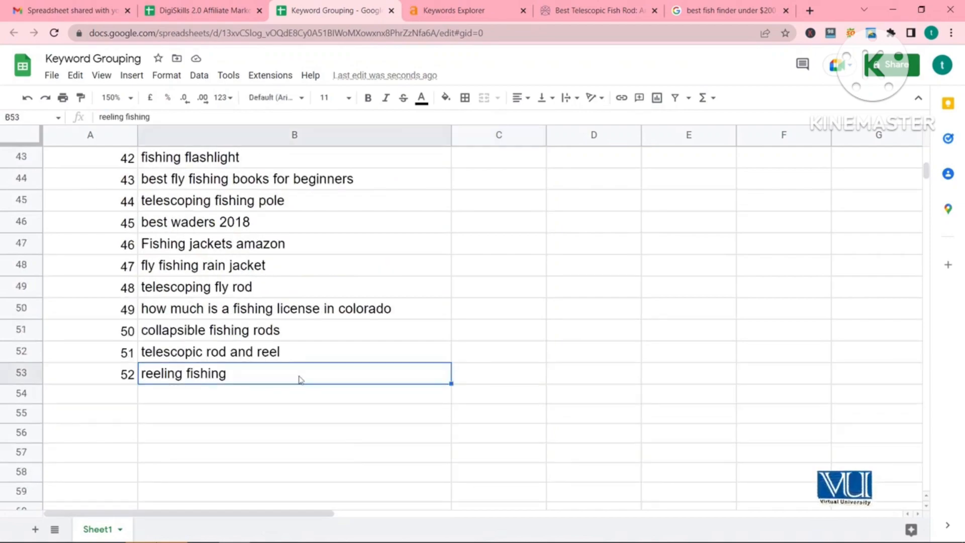